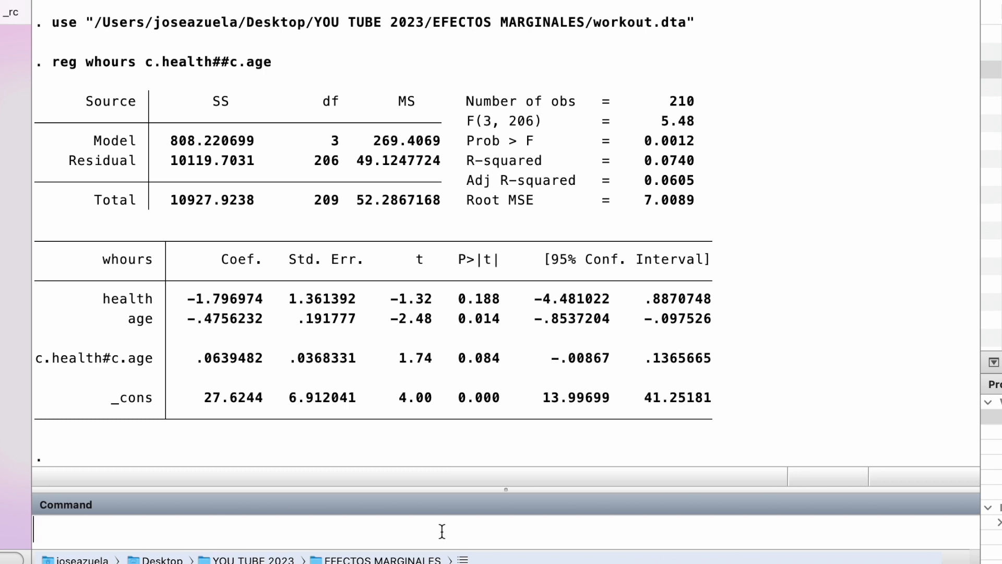
Step: Compute the adjusted prediction of the whours regression with health and age at their means, using margin, atmeans
text(margin)
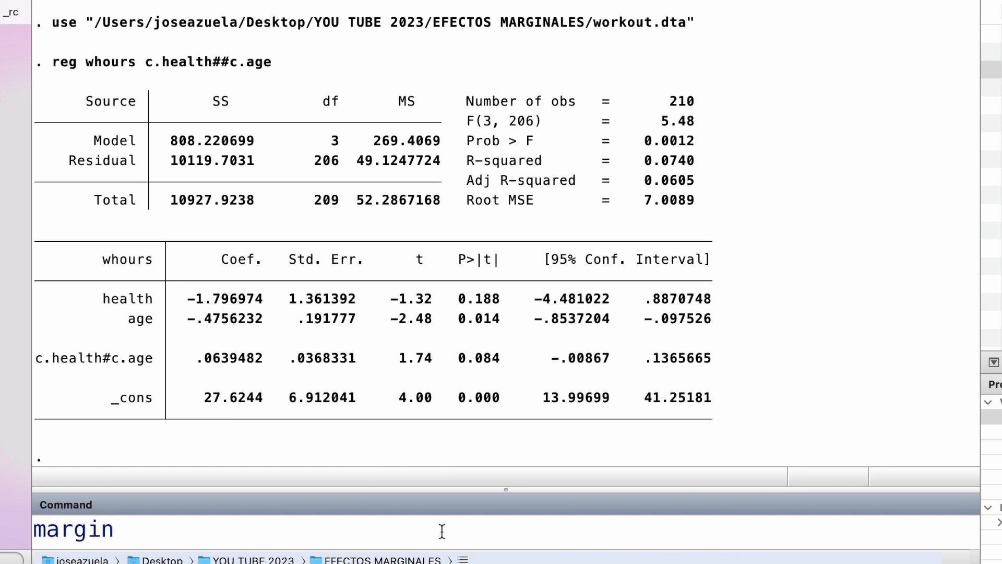
text(, atmeans)
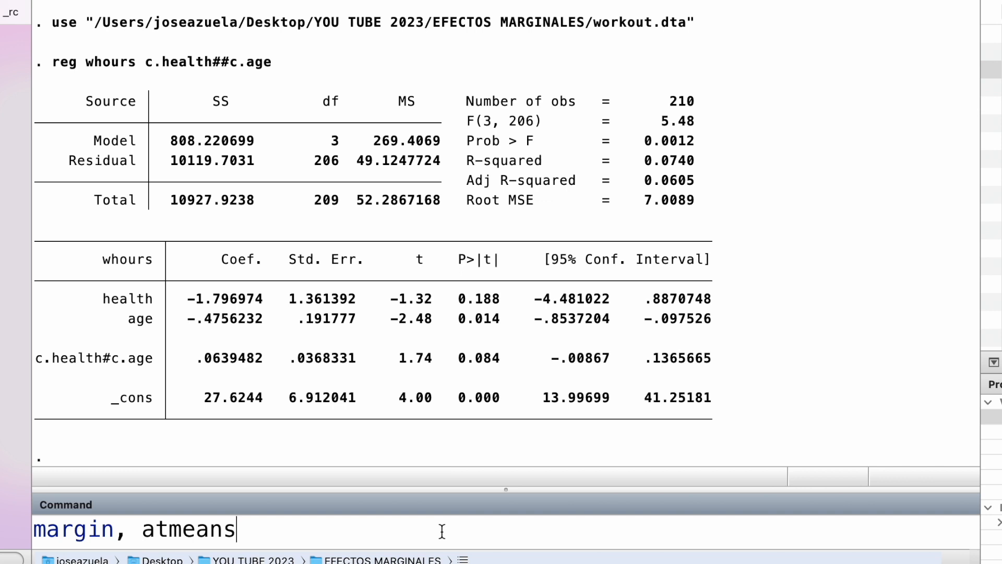
key(Return)
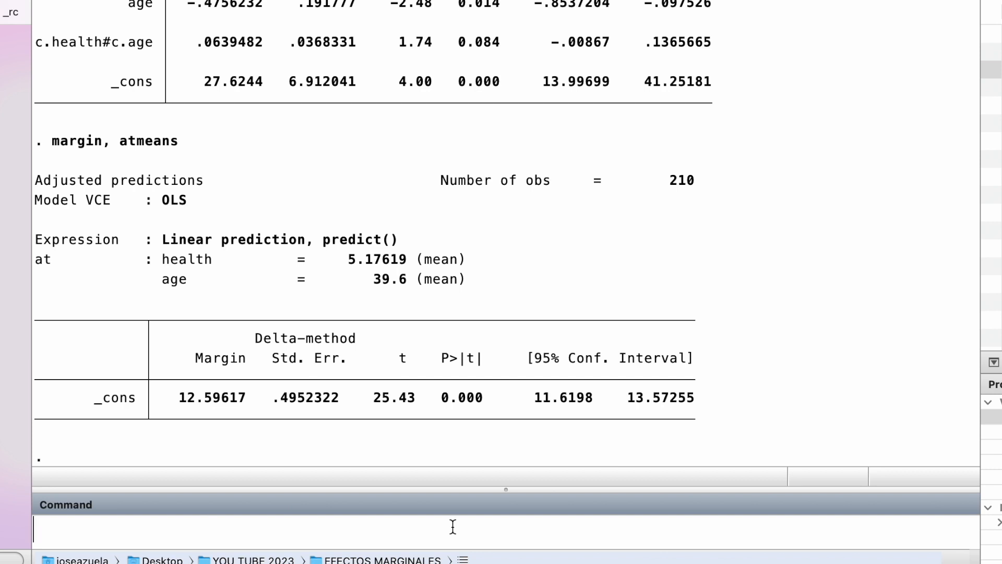
Step: Compute the average marginal effects of all regressors in the whours model with margins, dydx(*)
text(margins, dydx()
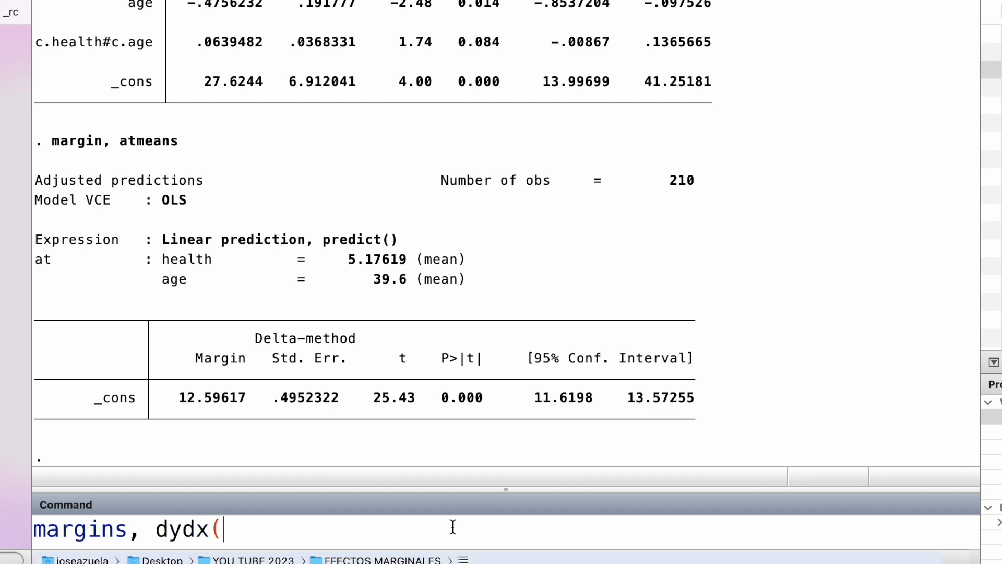
text(*)
text())
key(Return)
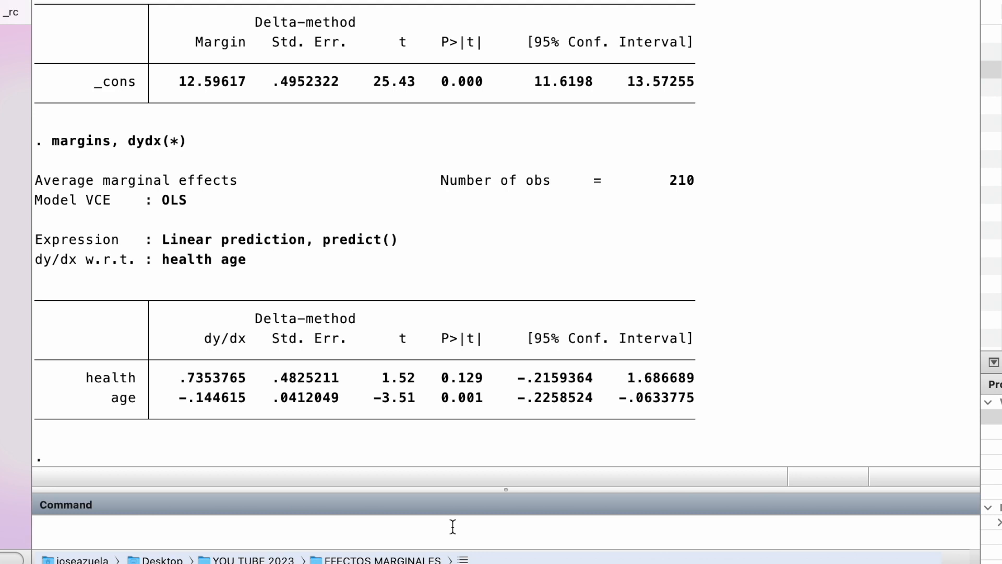
Step: Compute the predictive margin of the whours model at health equal to 5 with margins, at(health=5)
text(margins)
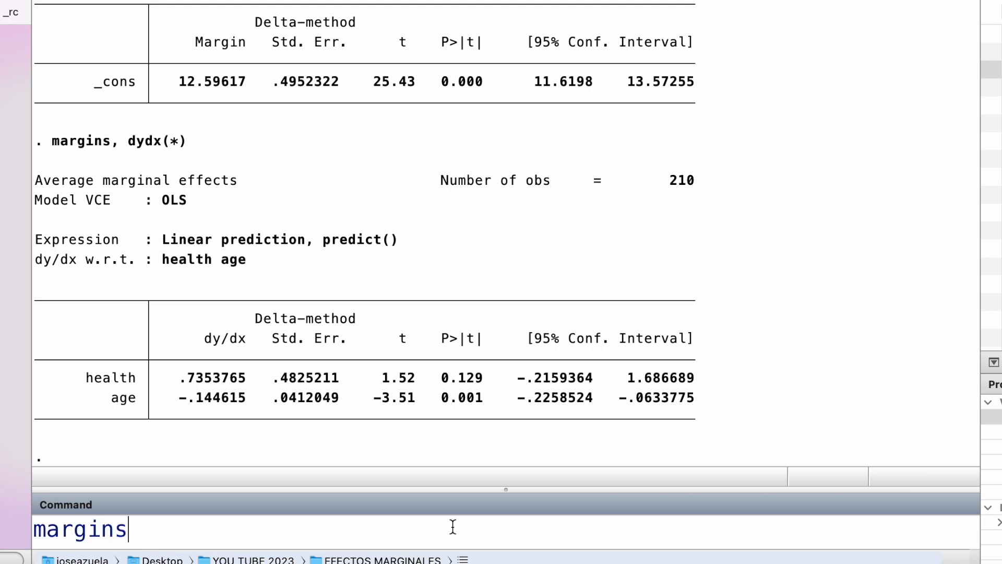
text(, at()
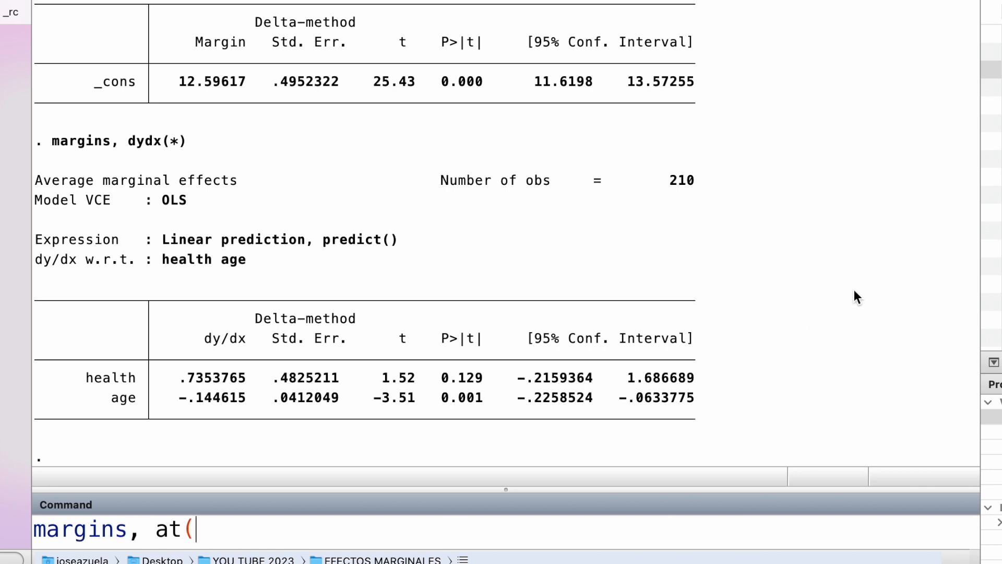
click(992, 124)
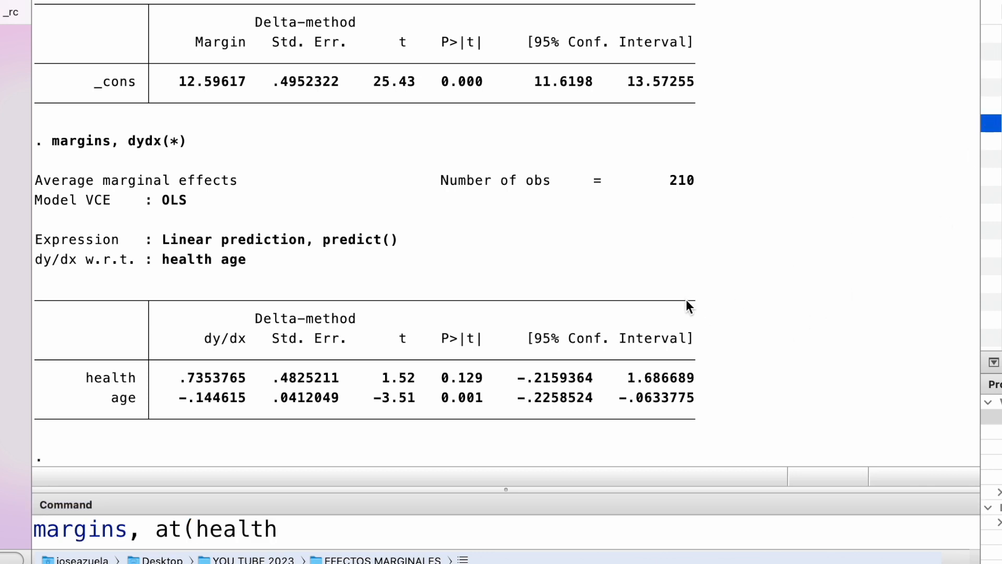
click(317, 537)
text(=5))
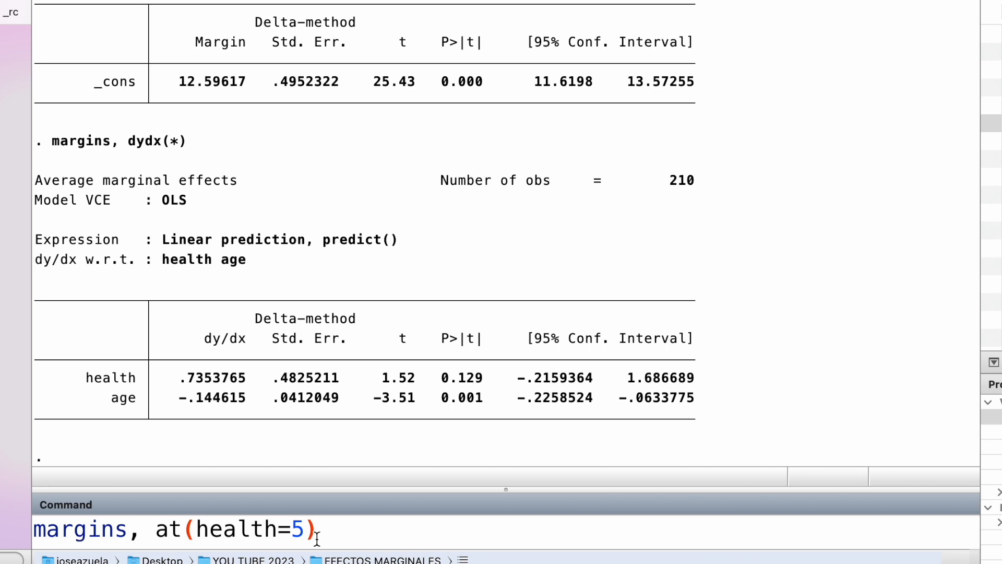
key(Return)
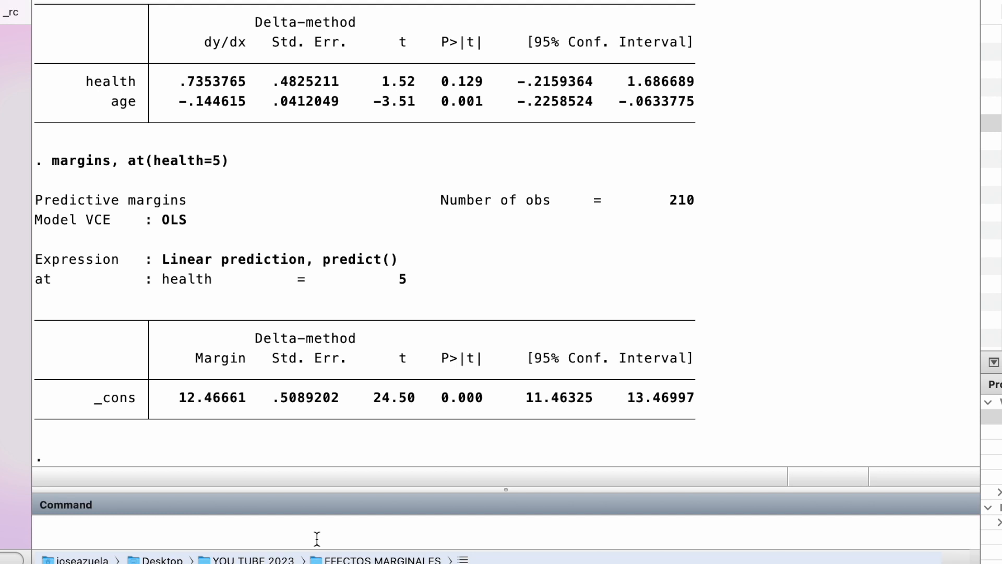
Step: Compose a margins command for the marginal effect of health, entering margins, dydx(health)
text(margins)
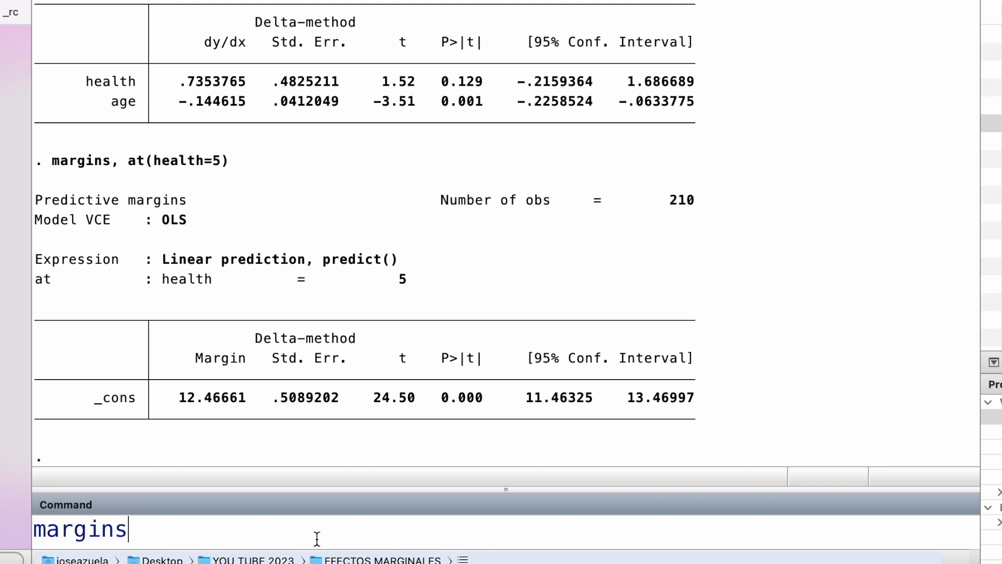
text(, dydx)
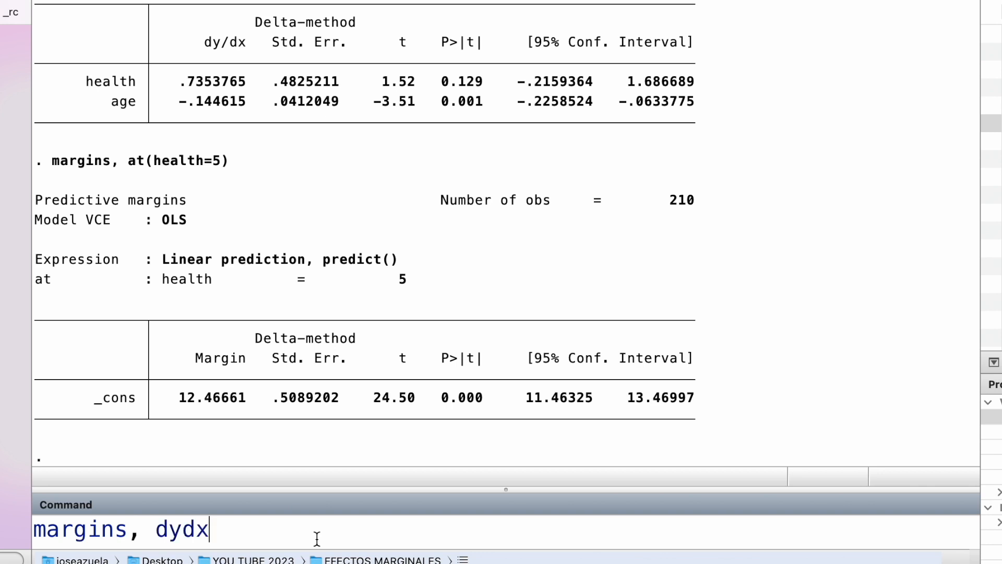
text(()
drag(992, 123, 220, 517)
click(304, 529)
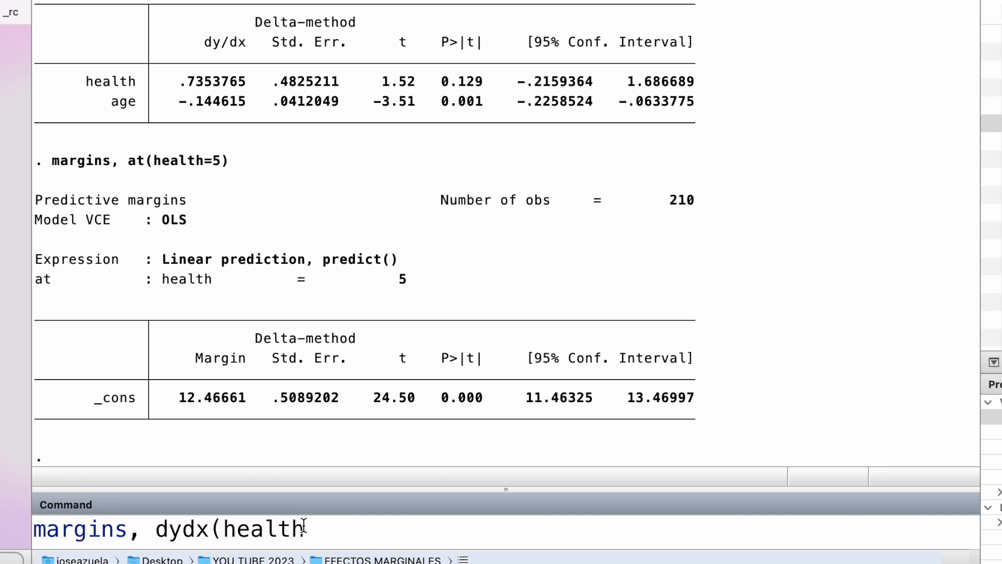
text())
Step: Extend the command with at (age=(16 (10) 56)) and run it to evaluate the effect at ages 16 to 56 by tens
text(at ()
click(992, 73)
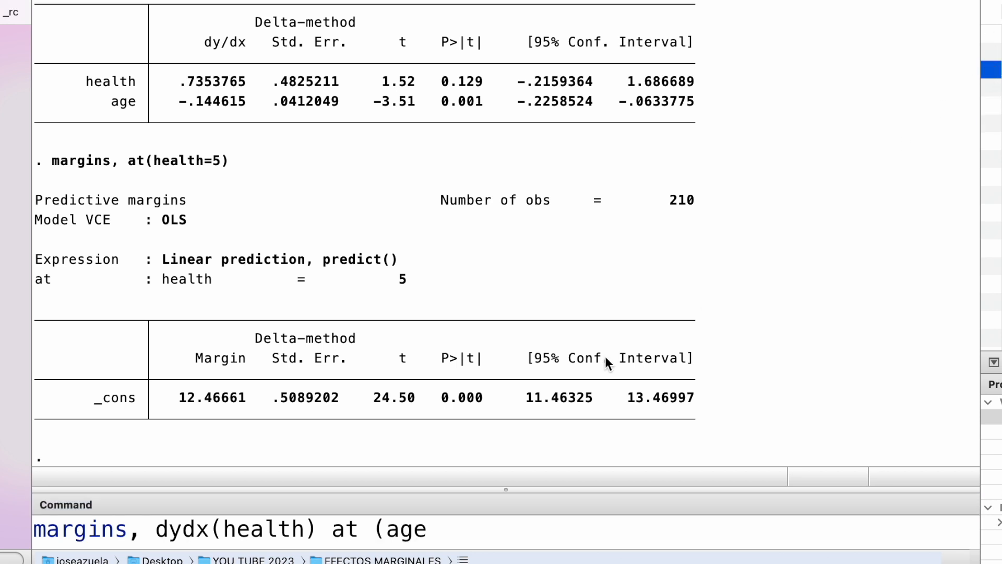
click(473, 532)
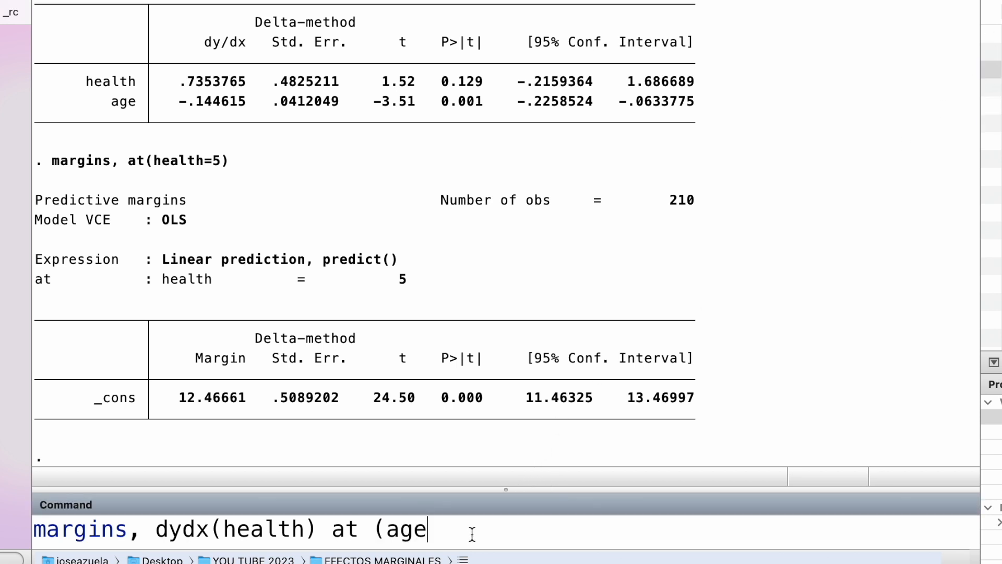
text(=))
key(BackSpace)
text((16 5)
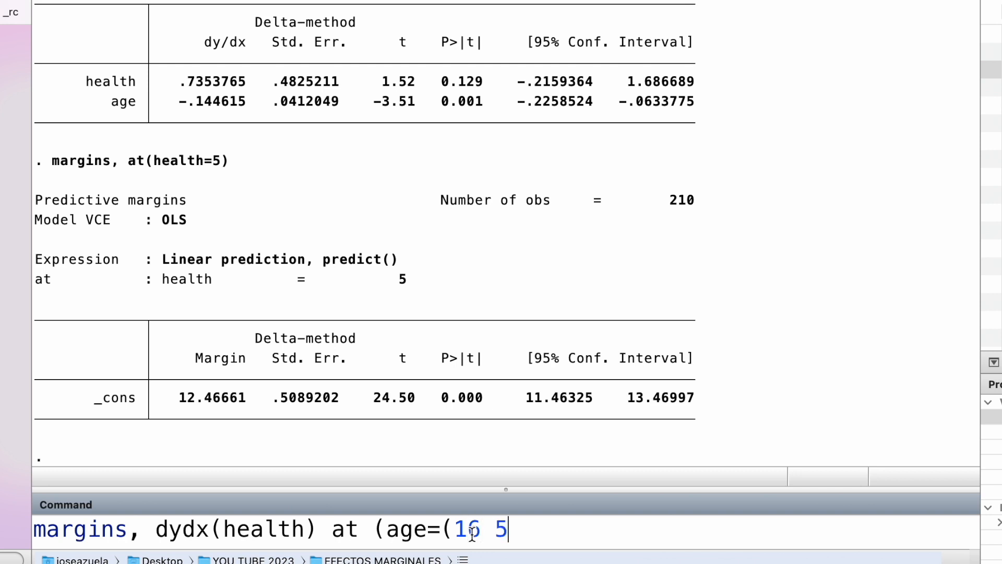
text(6))
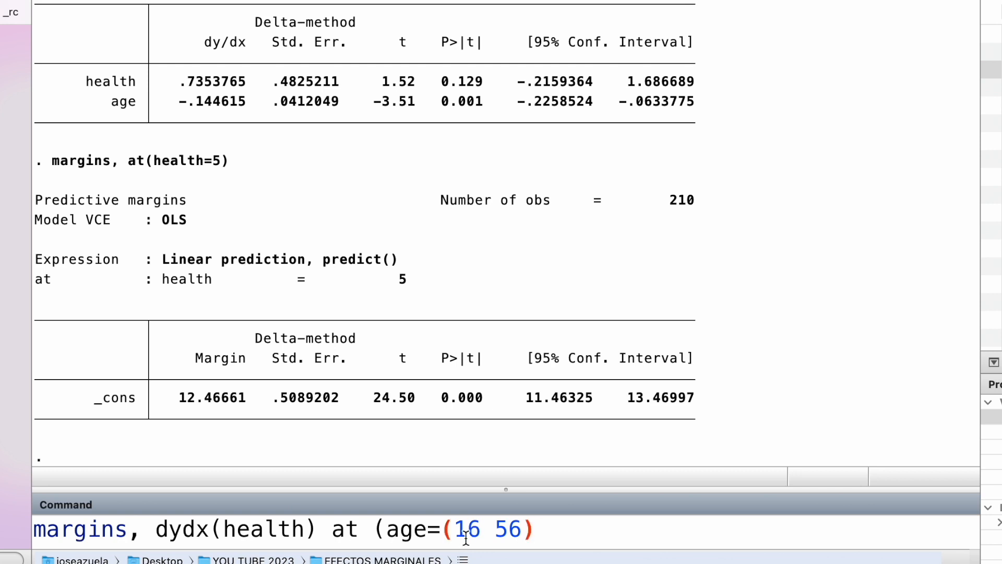
click(482, 528)
text((10)
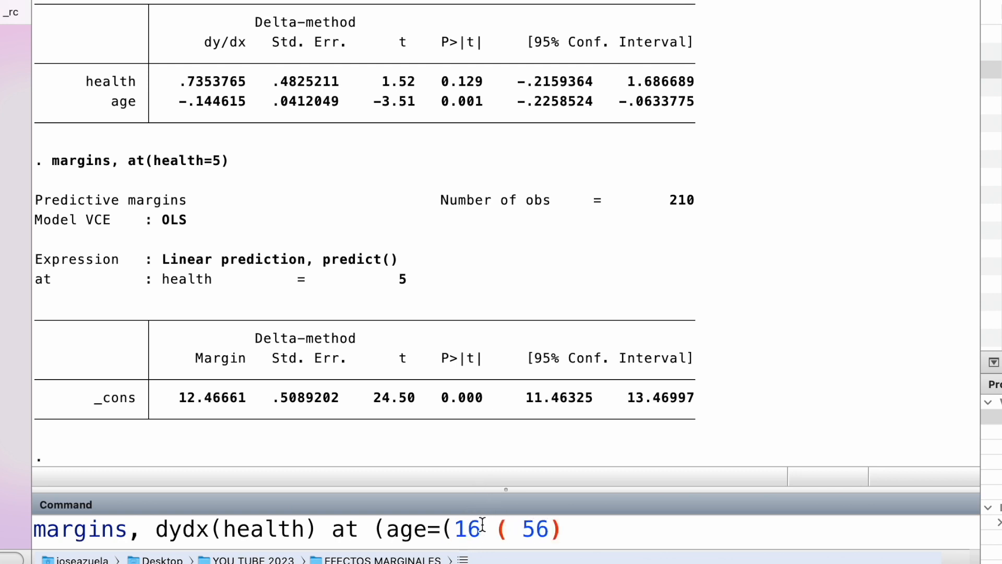
text())
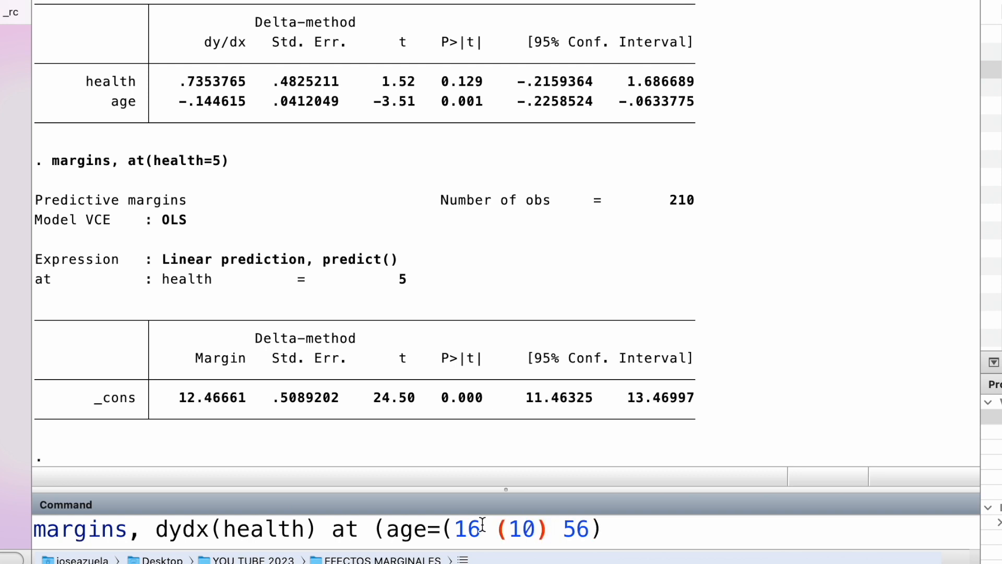
click(673, 533)
text())
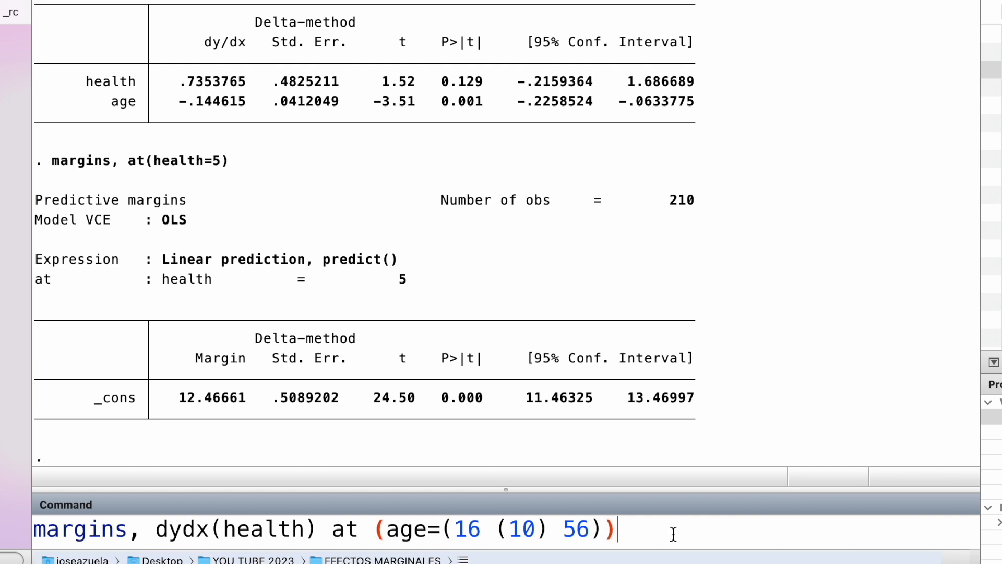
key(Return)
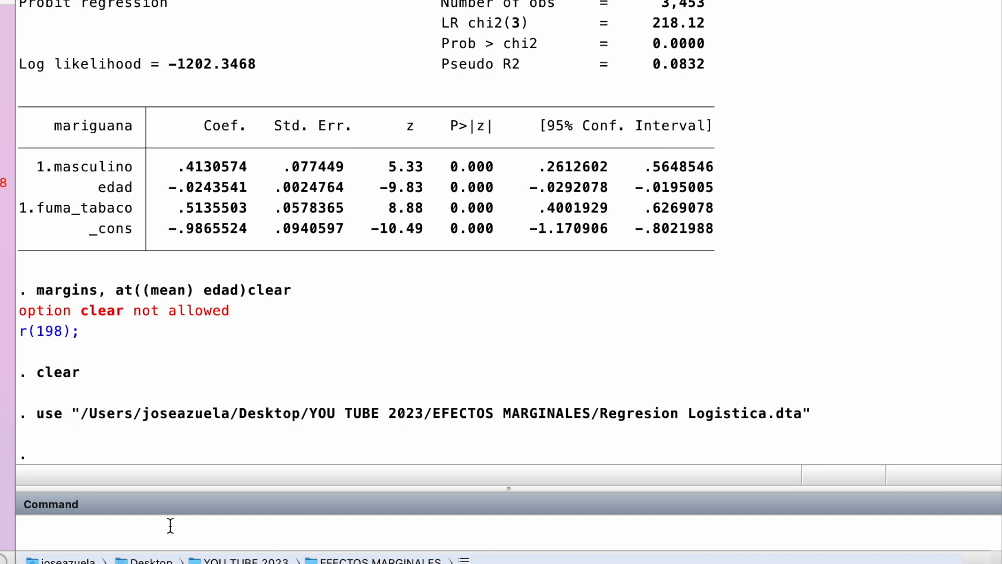
Step: Estimate the probit model with probit mariguana i.masculino edad i.fuma_tabaco and show its complete output
text(probit)
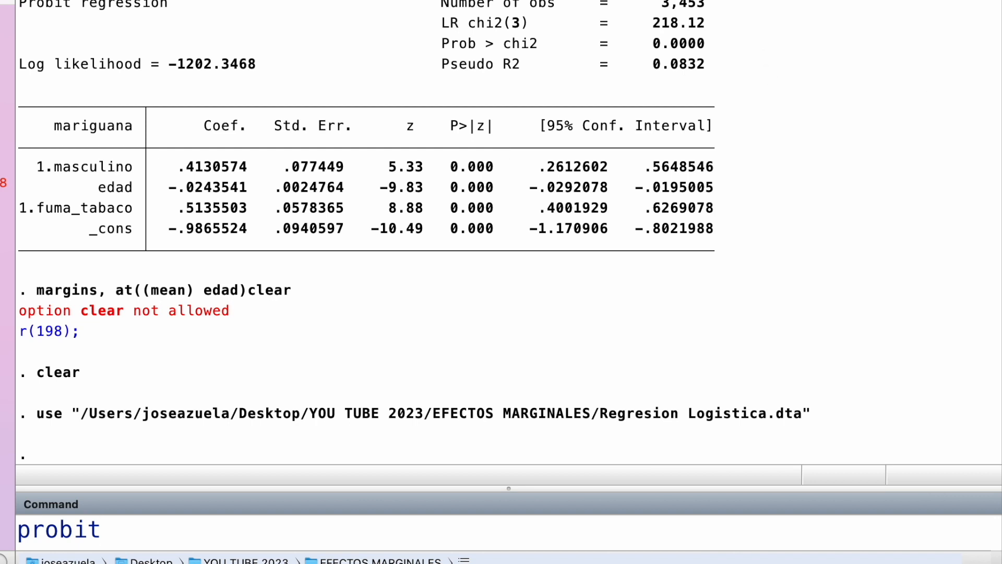
text( mariguana)
click(245, 529)
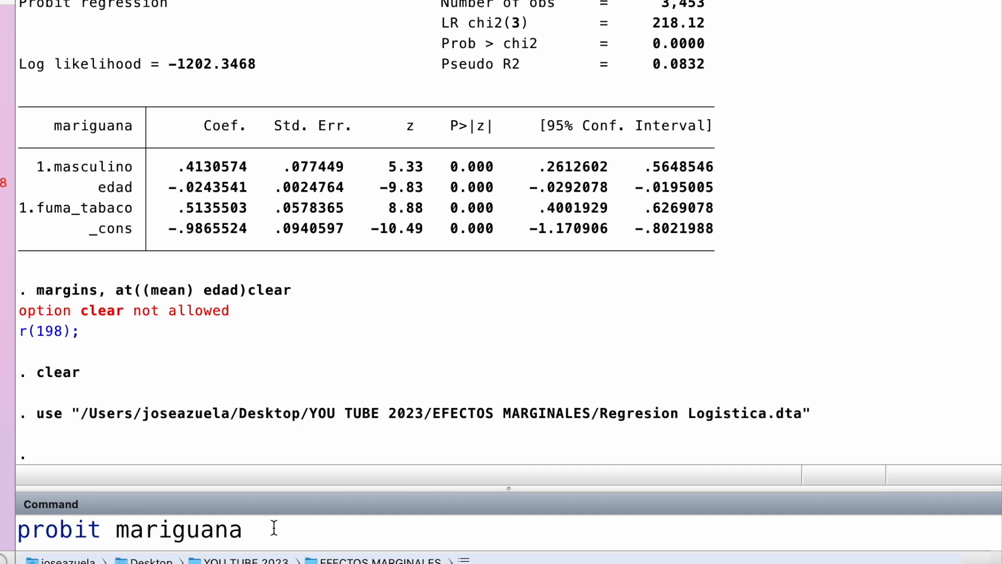
text(i.masculino)
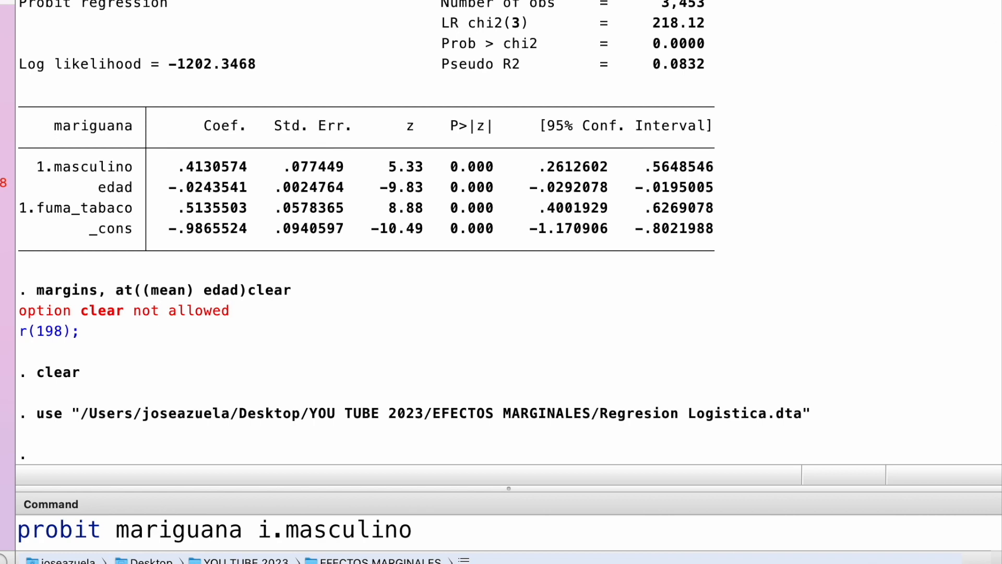
text( edad)
click(560, 518)
text(i.)
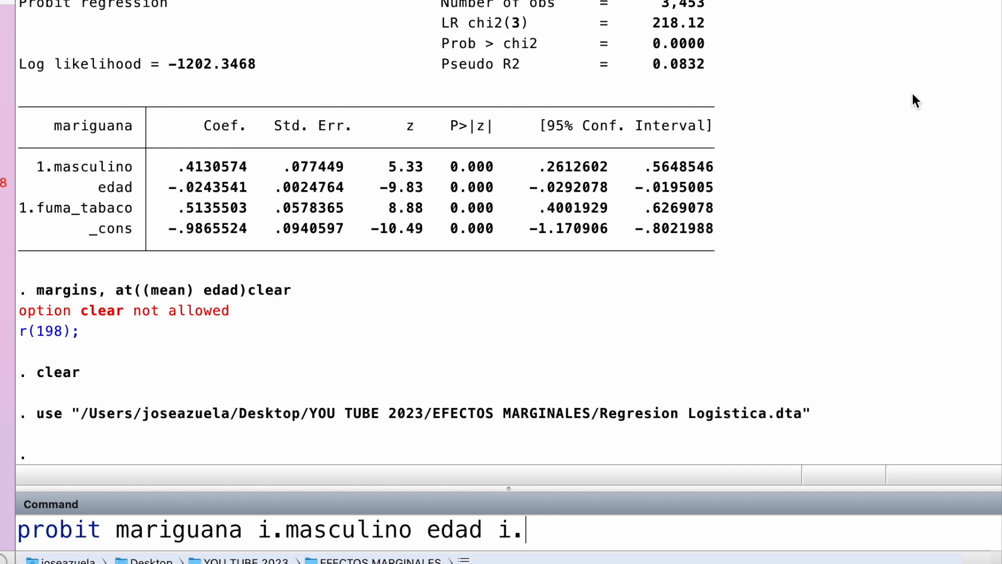
text(fuma_tabaco)
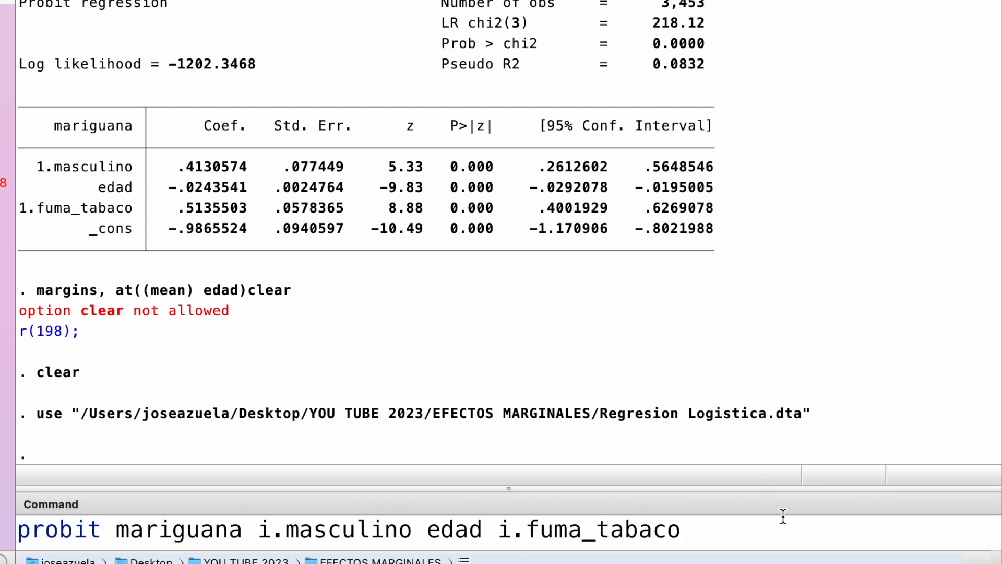
key(Return)
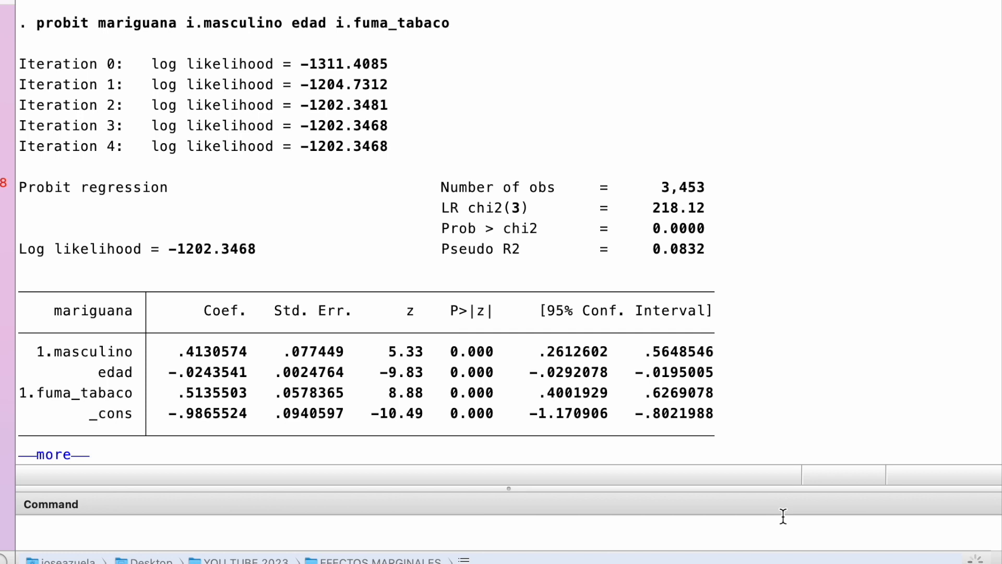
scroll(731, 453, down, 1)
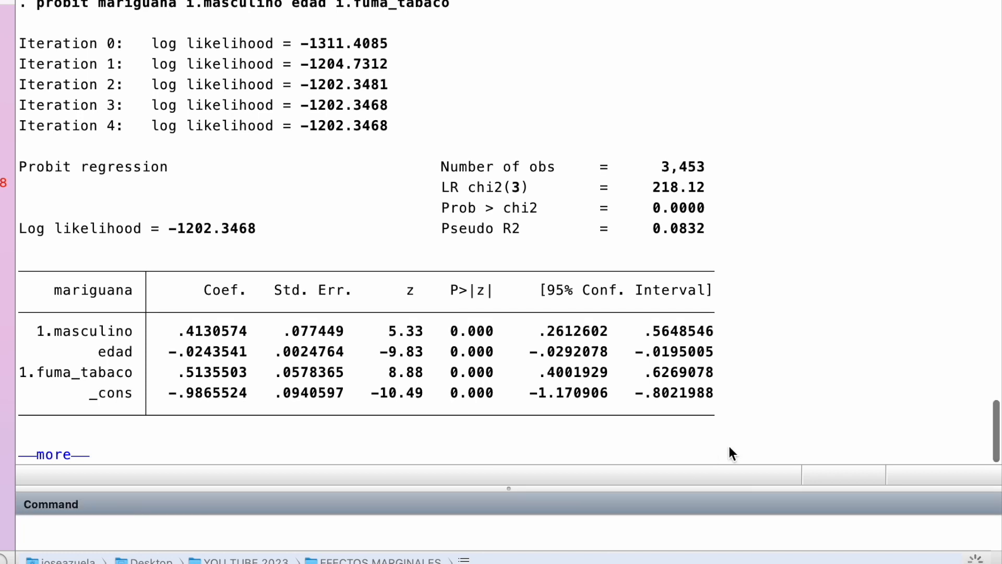
key(Return)
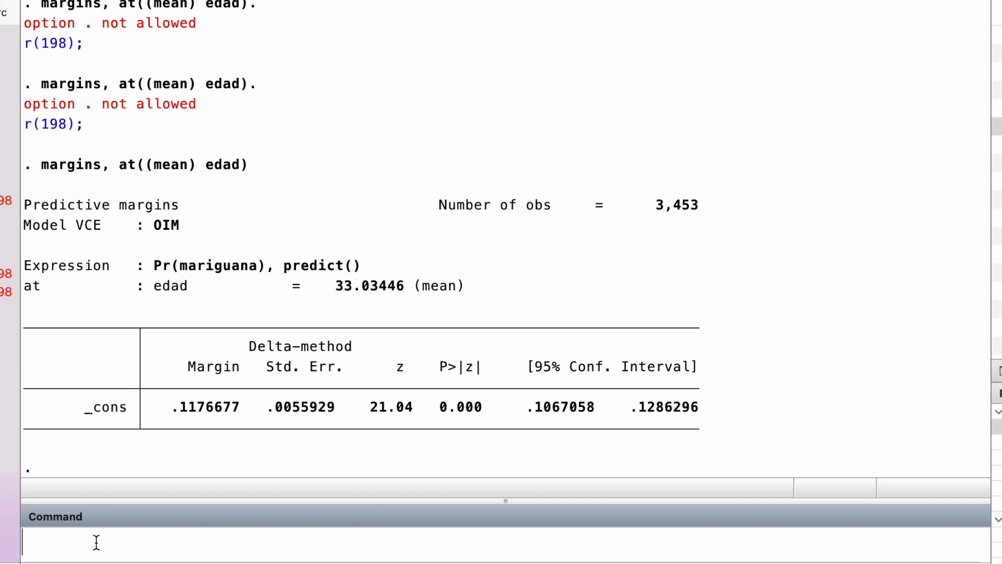
Step: Rerun margins, at((mean) edad) to predict the probability of mariguana at the mean age
key(Up)
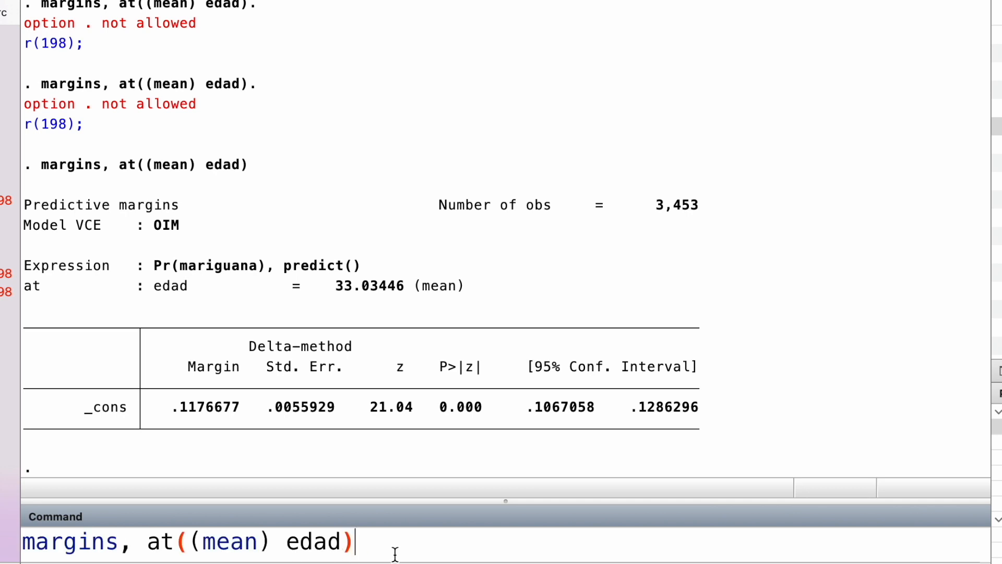
key(Return)
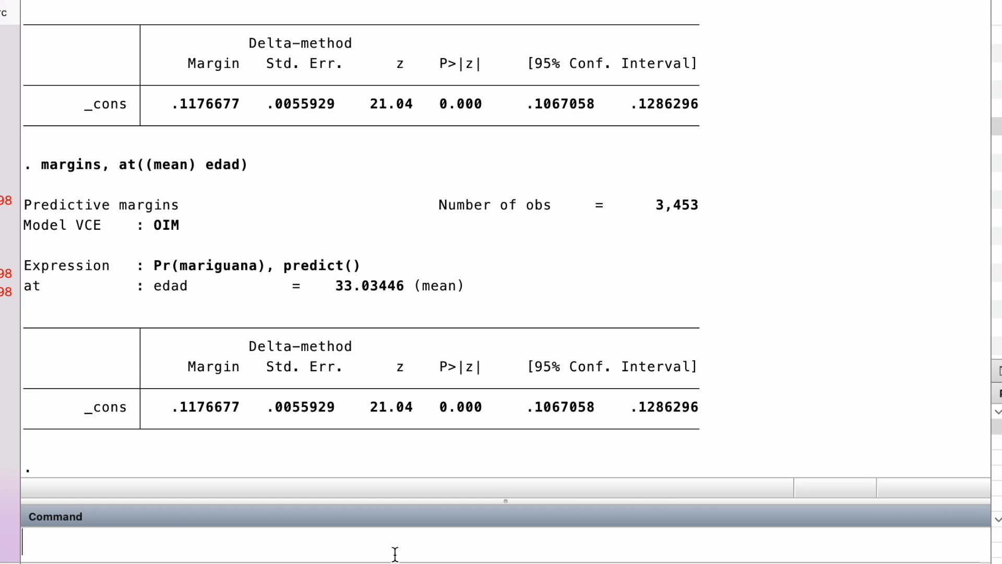
Step: Compute the predicted probability of mariguana with masculino fixed at 1, using margins, at(masculino=1)
text(margins)
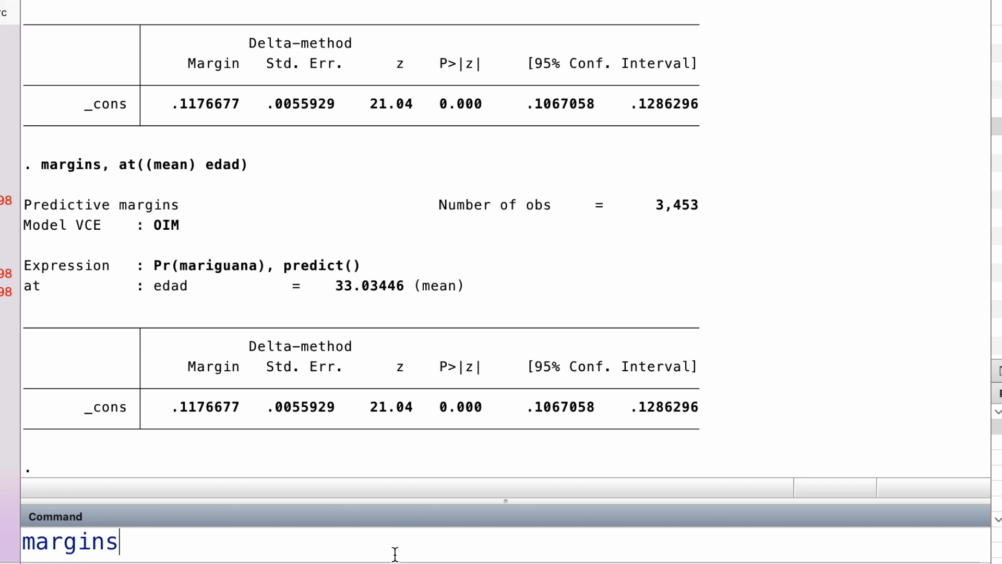
text(, at()
click(998, 162)
click(325, 542)
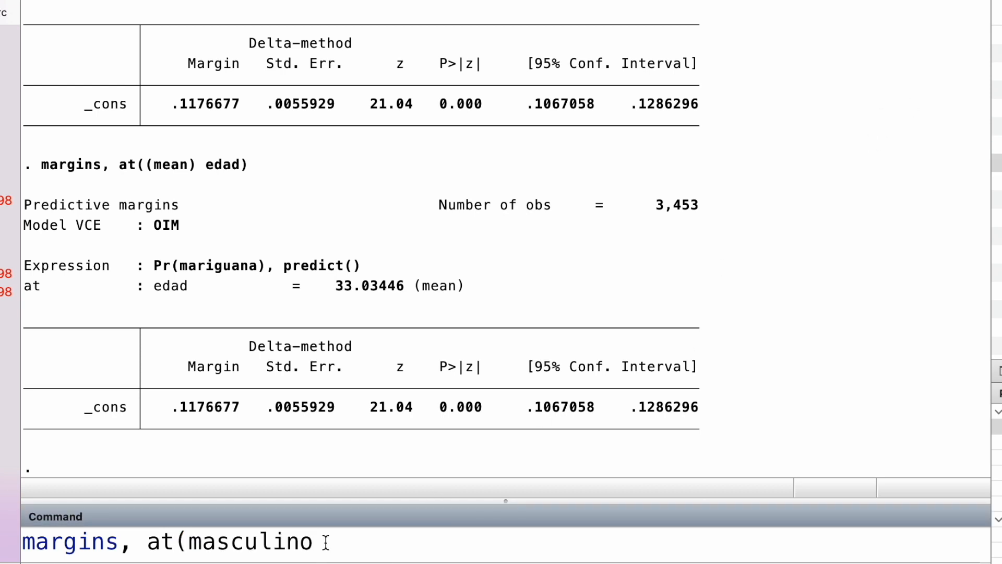
text(=1))
key(Return)
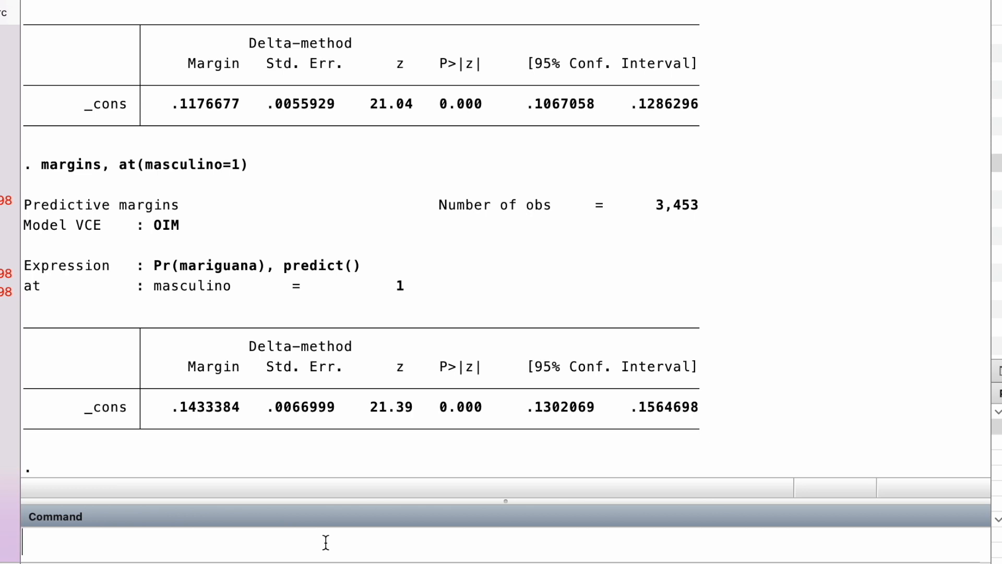
Step: Compute the average marginal effects of all regressors in the probit model with margins, dydx(*)
text(margin)
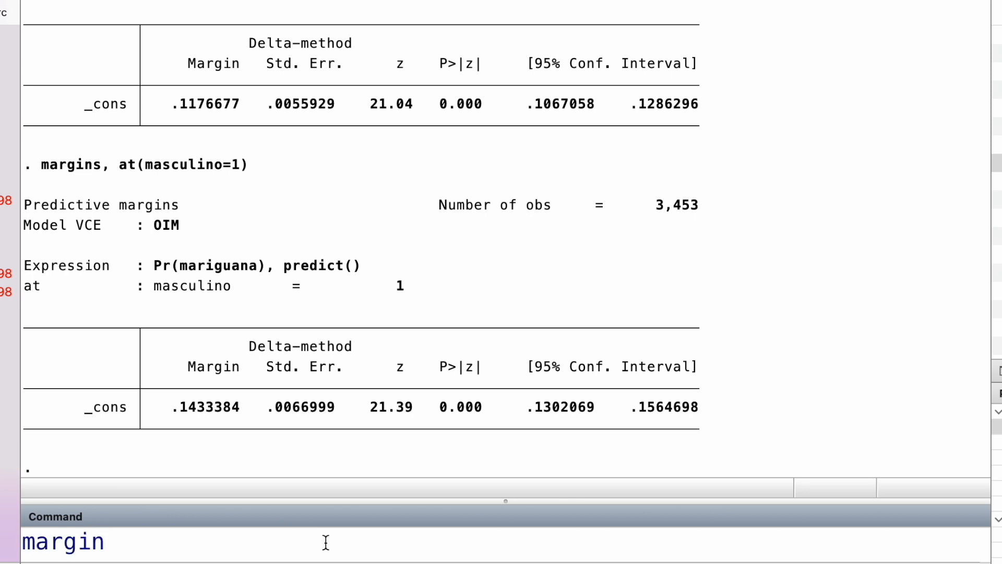
text(s, dydx(*))
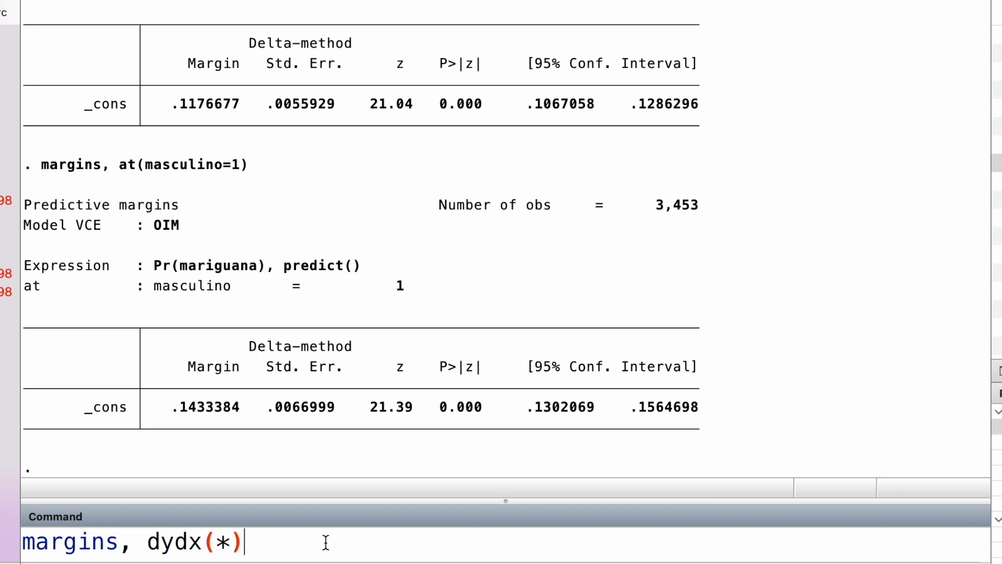
key(Return)
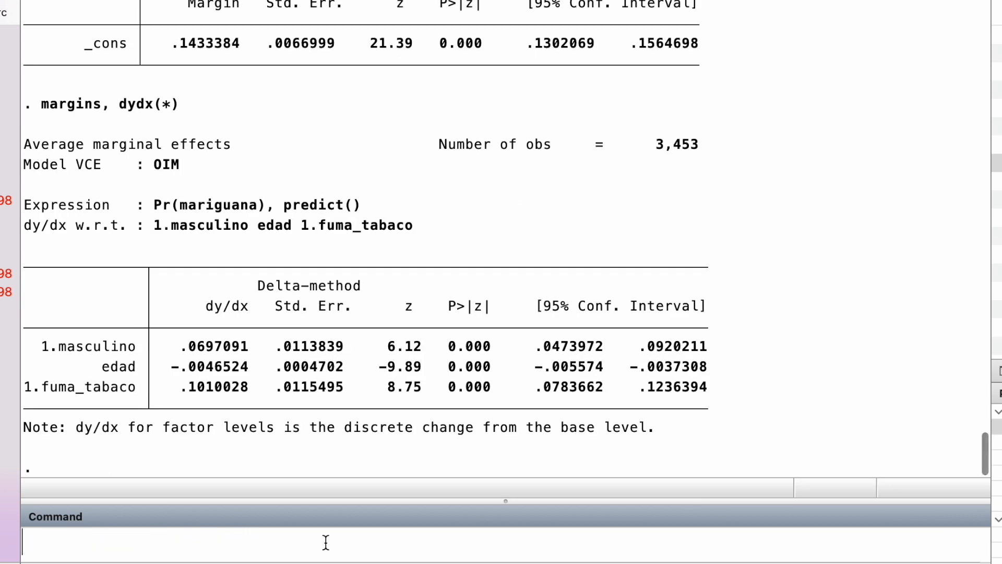